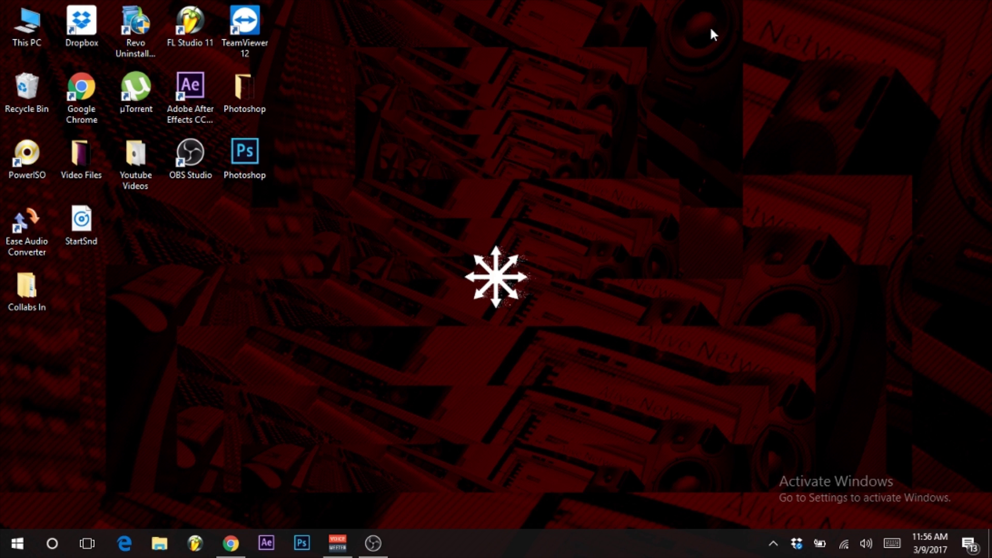
- Launch FL Studio, show the Browser, and drop NM - Riser 2 (FX) at the start of Track 1
click(192, 545)
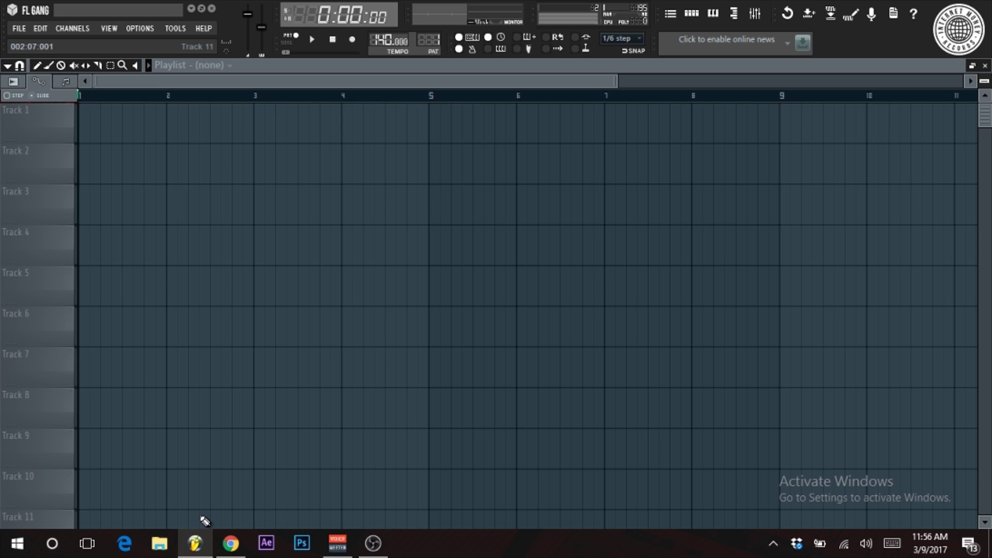
click(735, 13)
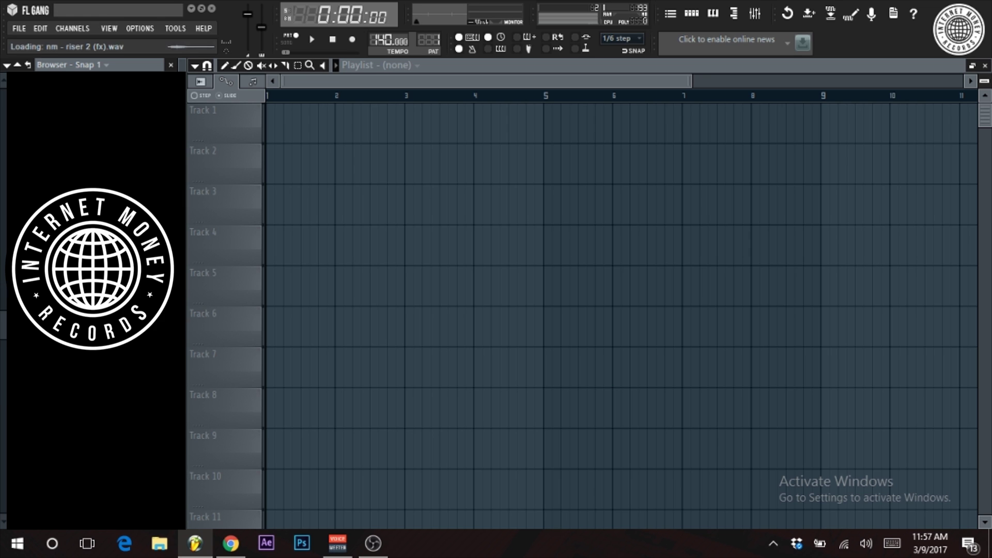
mouse_move(93, 272)
mouse_down()
mouse_move(411, 129)
mouse_move(386, 118)
mouse_up()
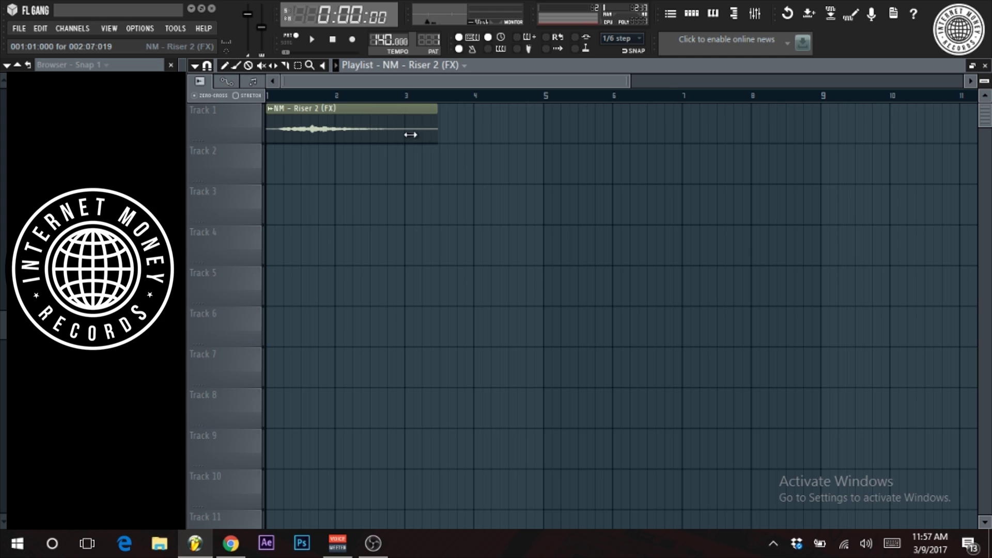
- Shorten the riser clip to end at bar 3, place Tag.wav on Track 2, and close the Browser
drag(492, 134, 403, 136)
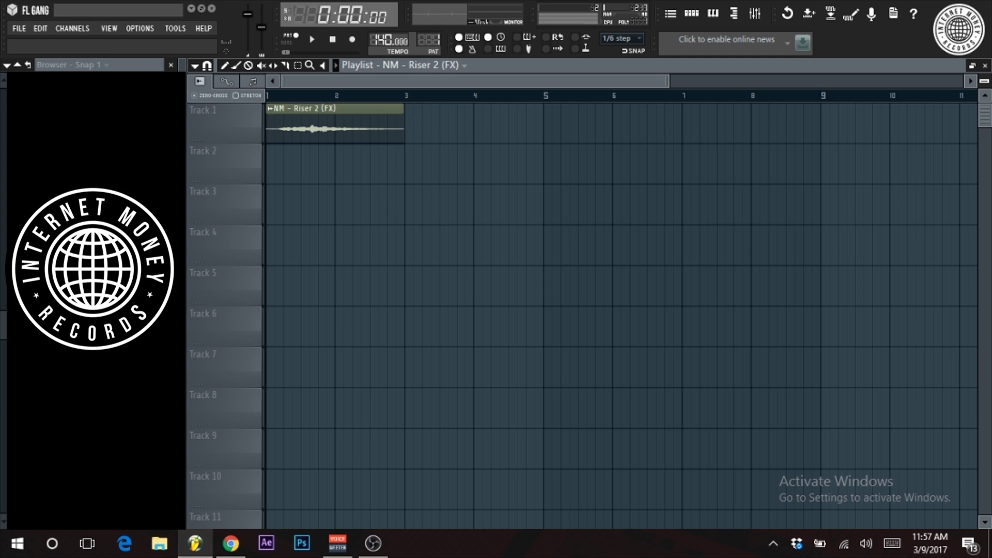
click(93, 310)
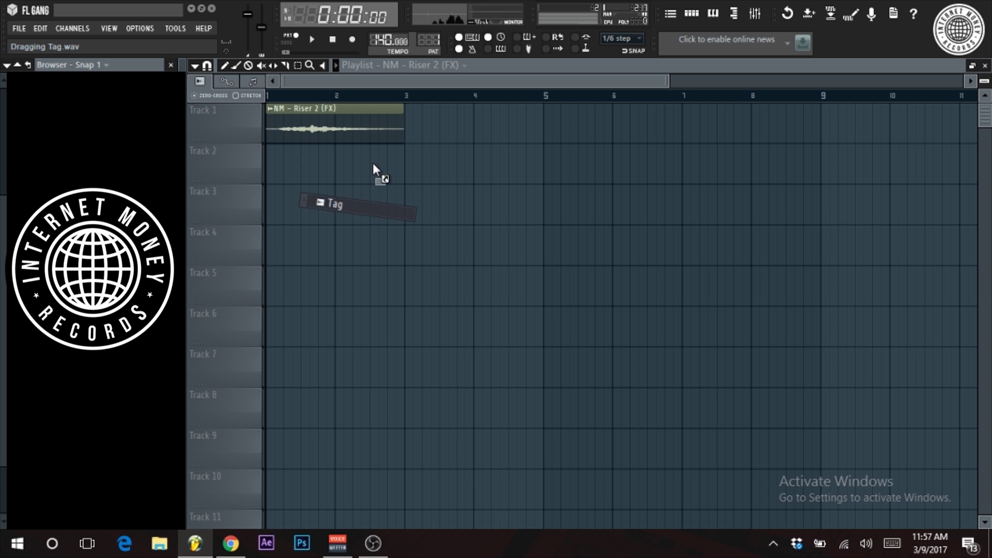
drag(252, 266, 377, 175)
scroll(432, 181, up, 3)
scroll(233, 109, down, 3)
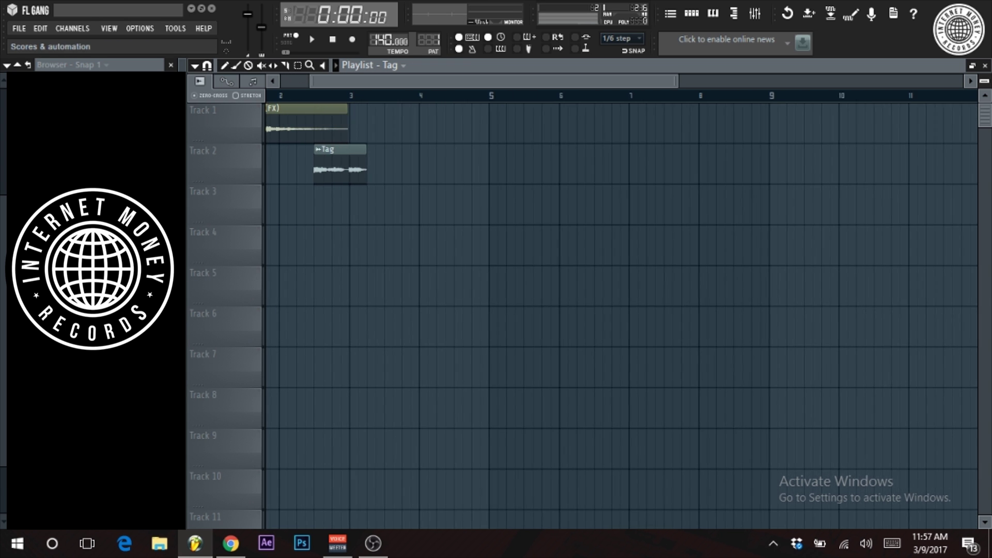
click(171, 64)
- Link the riser and Tag channels to their own mixer inserts starting at Insert 1
click(691, 14)
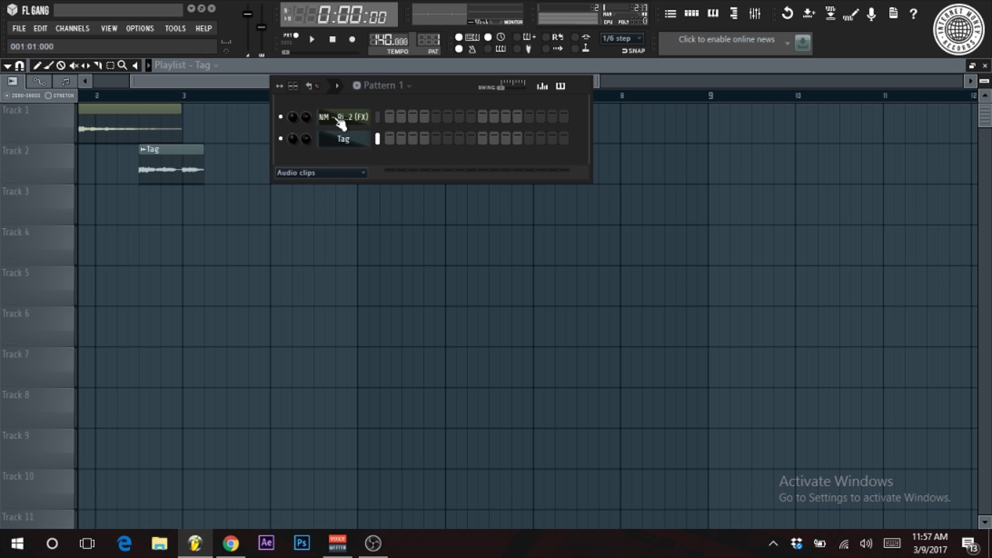
click(755, 14)
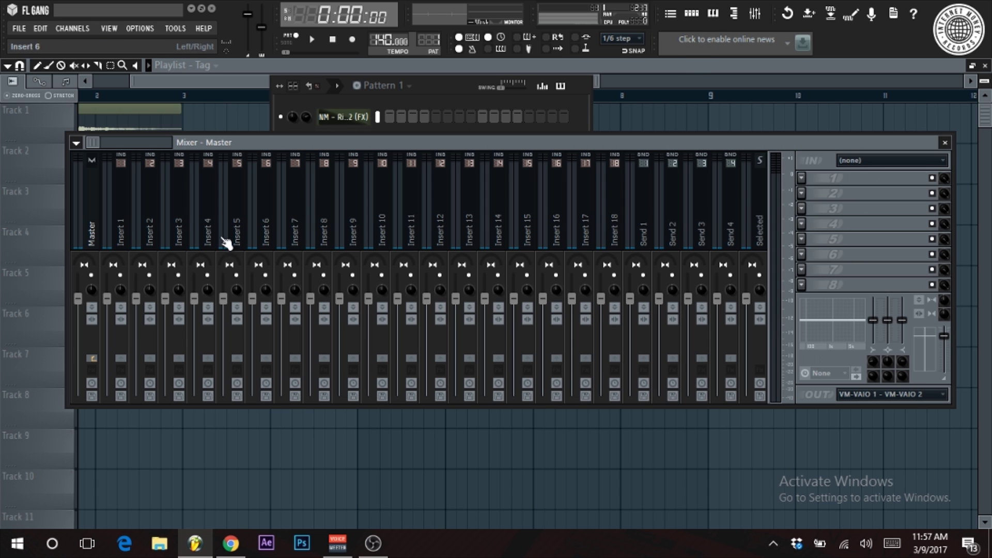
right_click(122, 233)
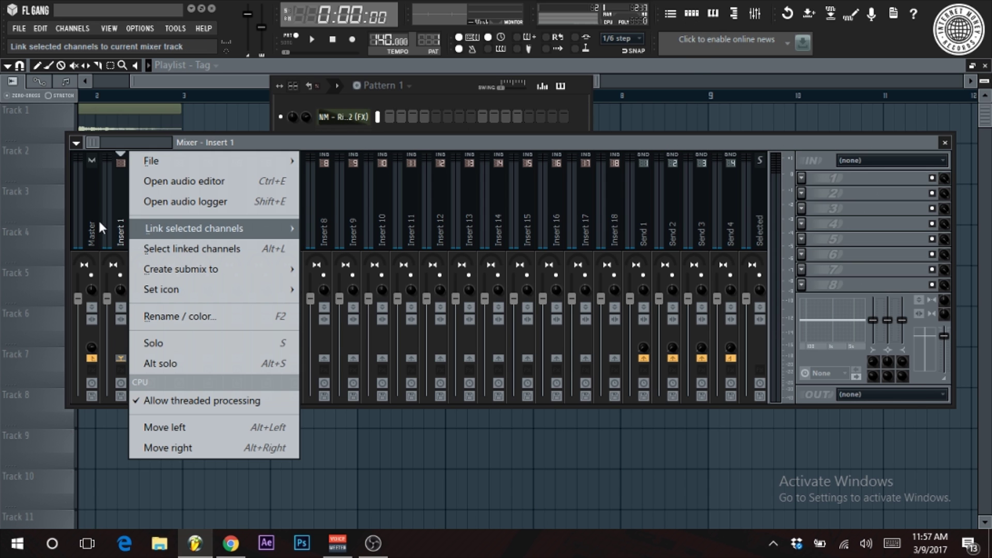
click(138, 233)
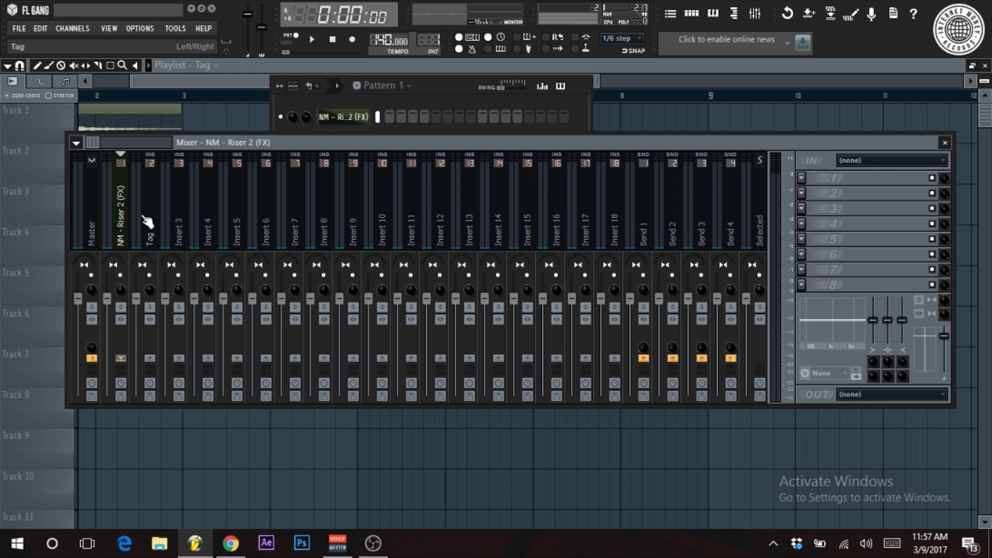
- Load Fruity Delay 2 with its default preset into slot 1 of the Tag insert
click(147, 222)
click(806, 176)
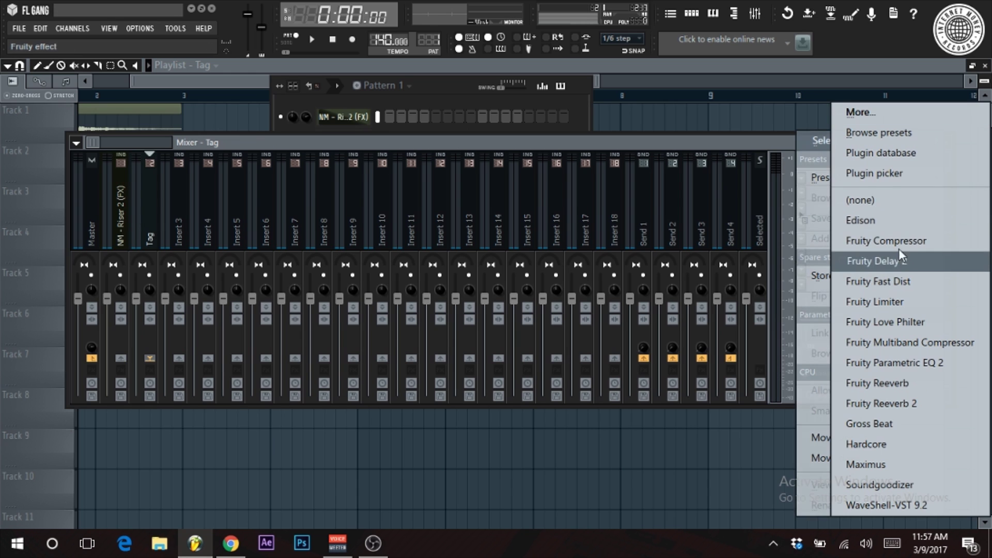
click(871, 261)
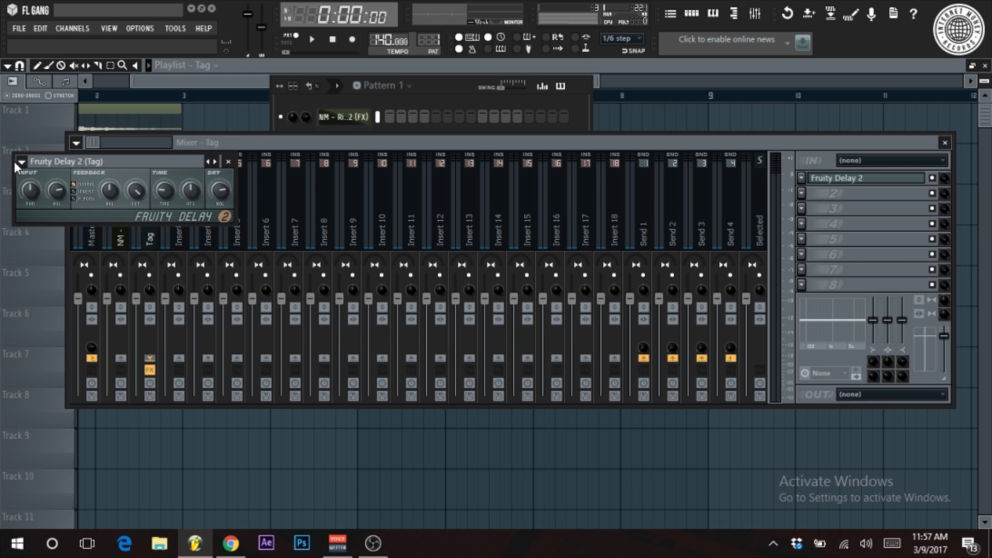
click(14, 162)
click(253, 213)
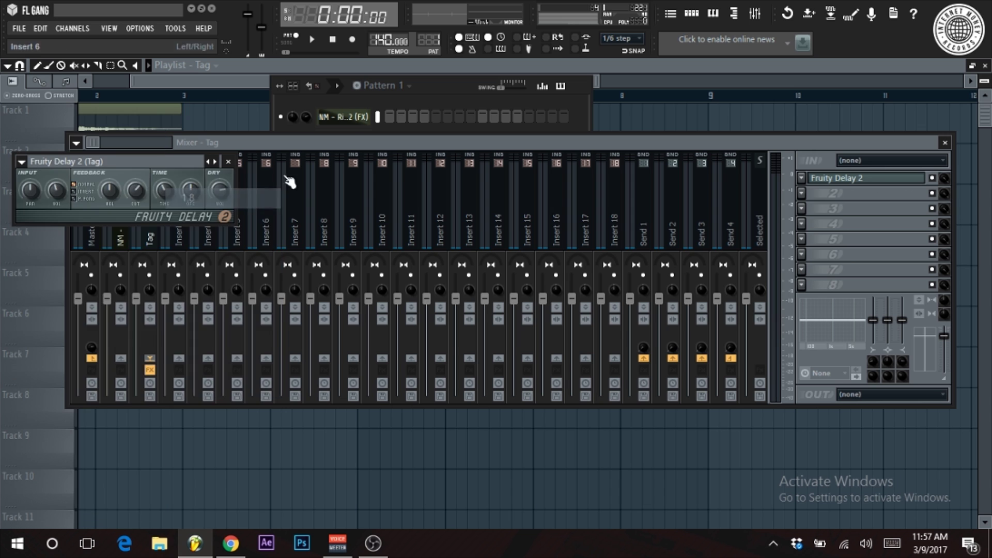
click(241, 77)
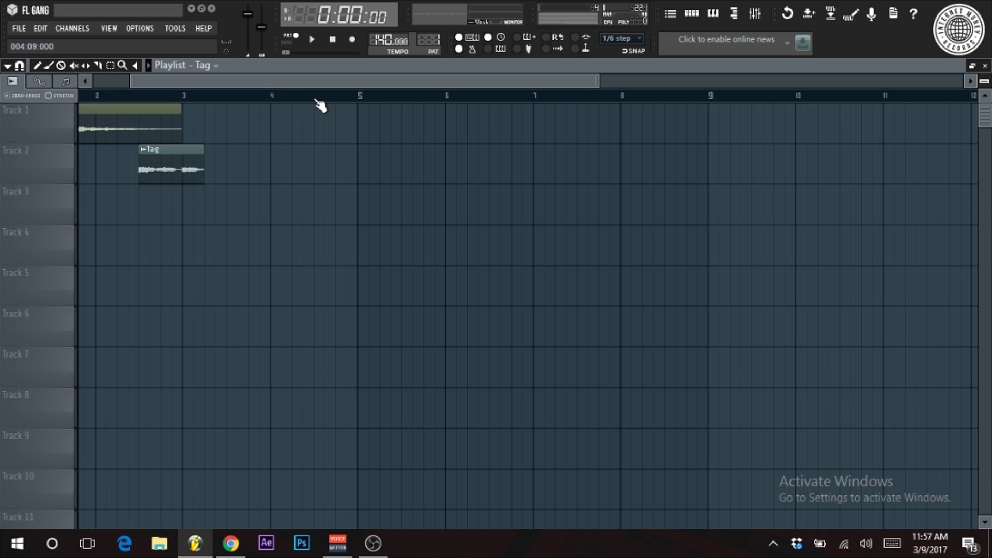
drag(319, 106, 51, 126)
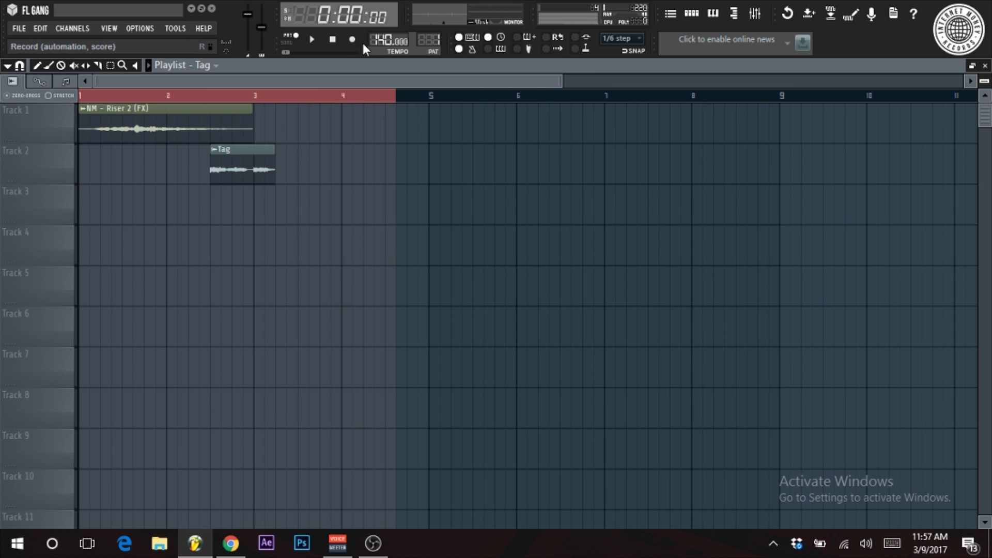
- Play back the opening bars with the riser and Tag clips, then stop playback
key(space)
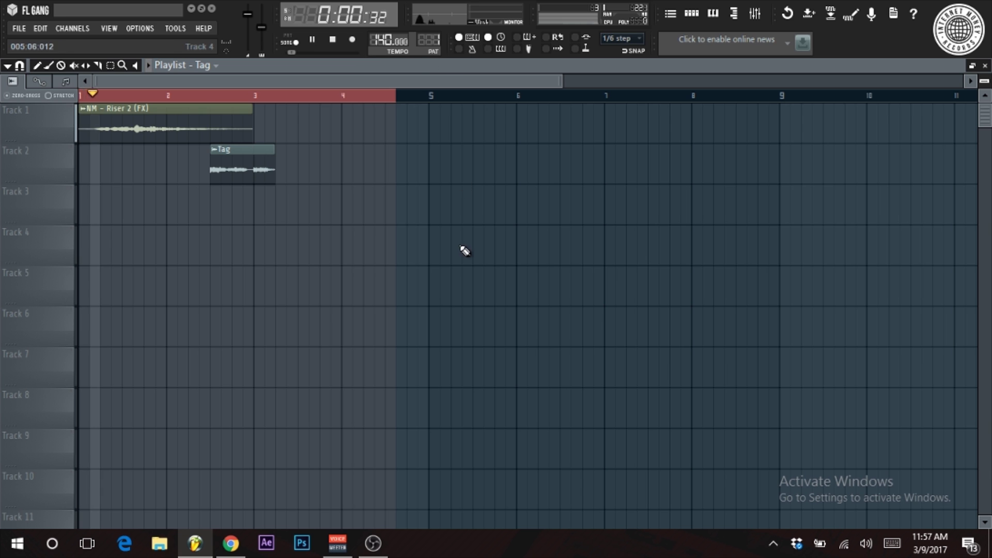
ctrl+scroll(427, 233, down, 1)
ctrl+scroll(350, 251, down, 2)
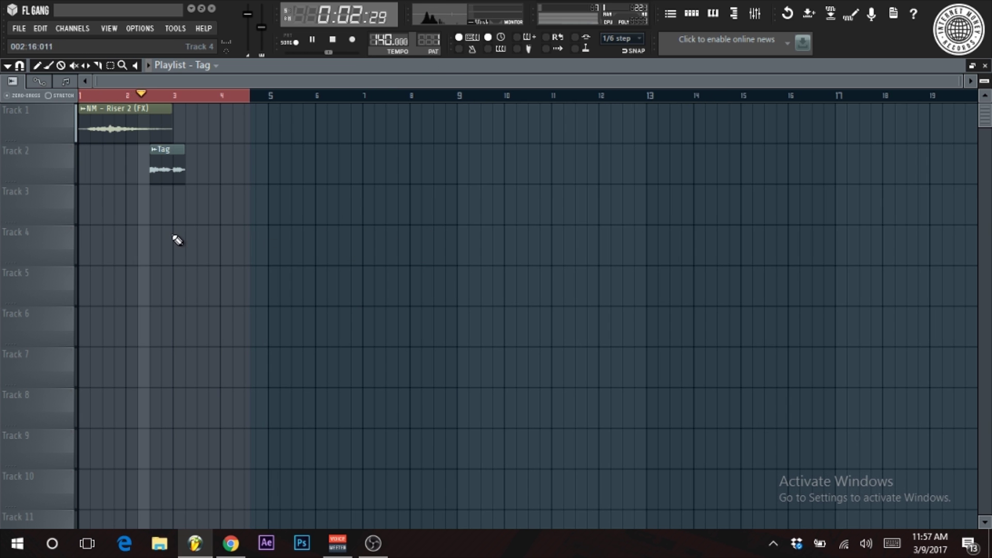
ctrl+scroll(177, 237, up, 1)
ctrl+scroll(221, 222, down, 1)
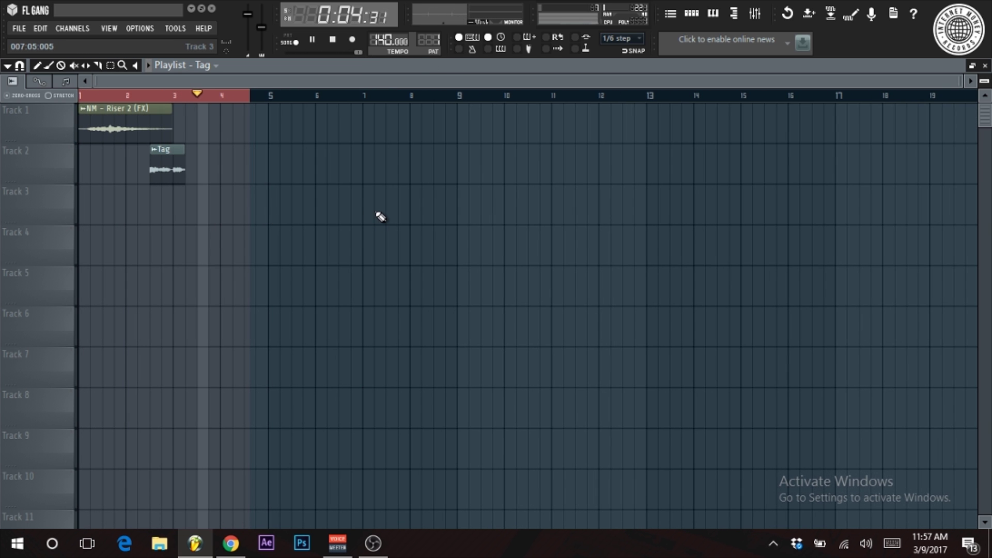
key(space)
- Render the selection as a WAV named StartSnd.wav on the Desktop, replacing the existing file
key(ctrl+s)
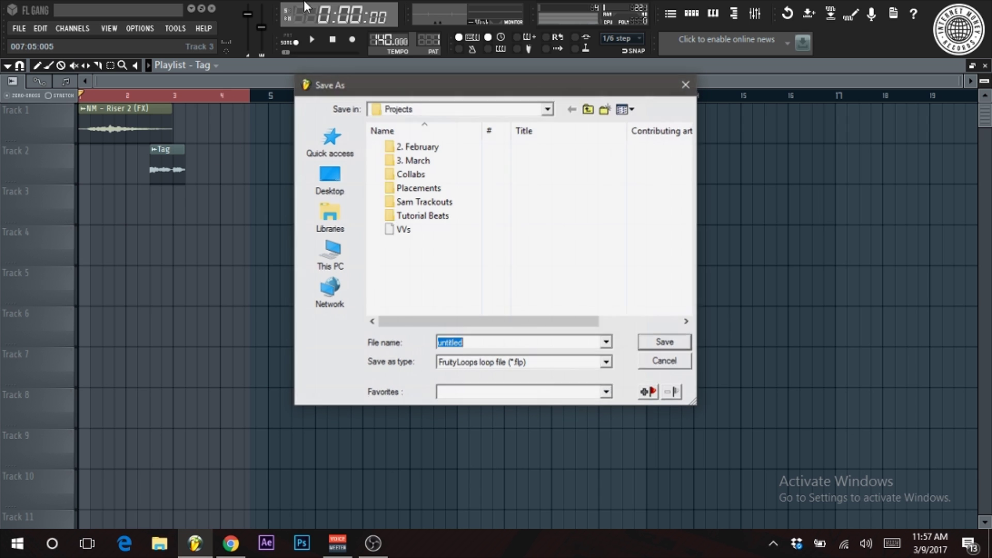
click(326, 190)
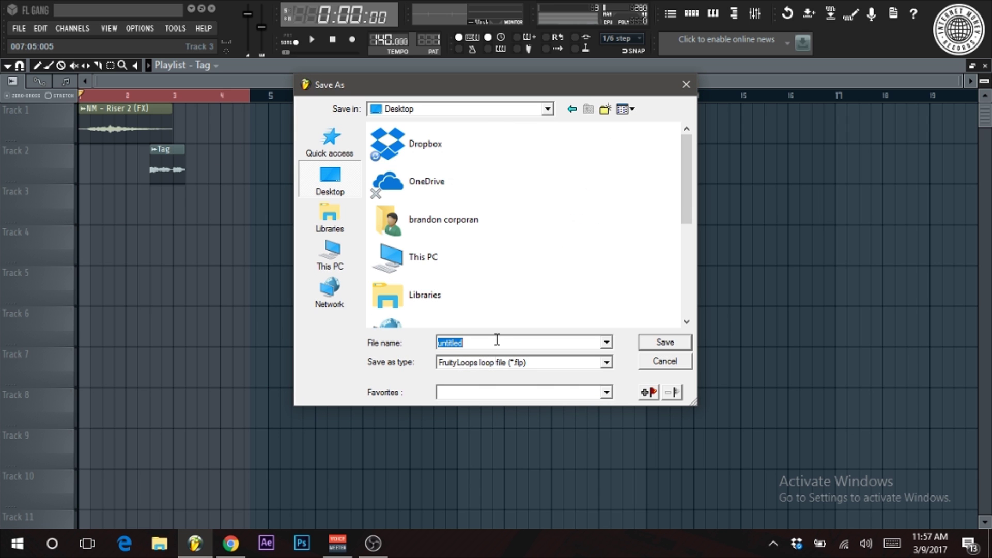
click(486, 371)
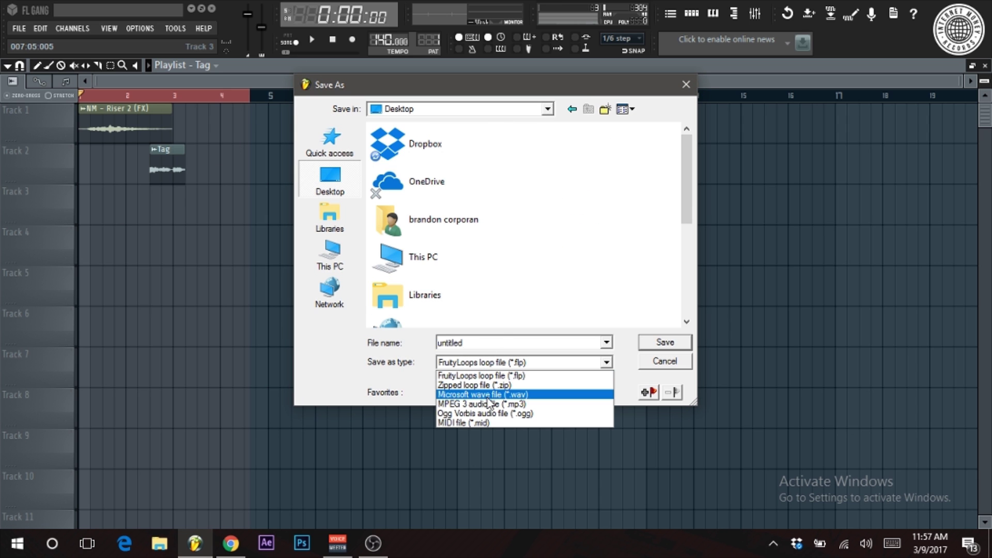
click(488, 395)
scroll(451, 277, down, 5)
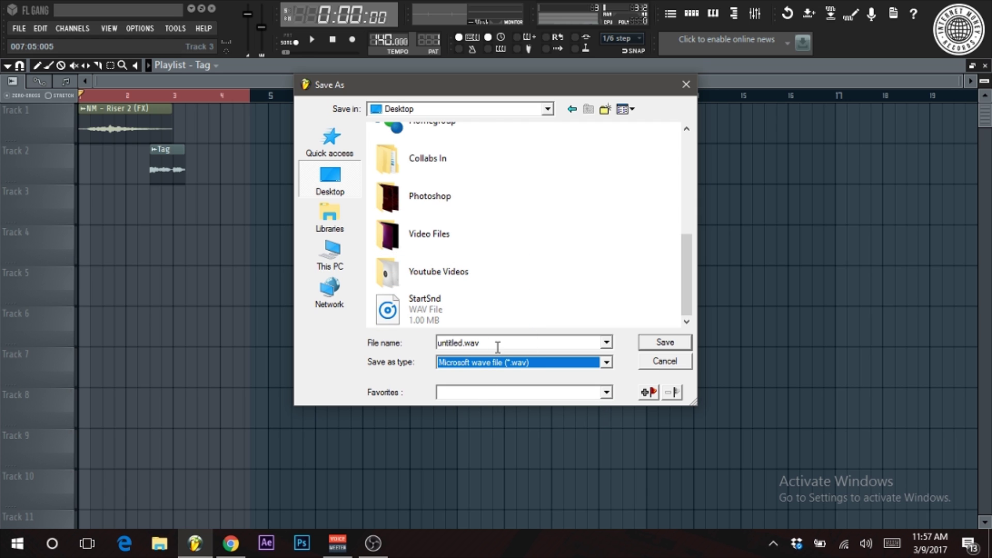
click(465, 317)
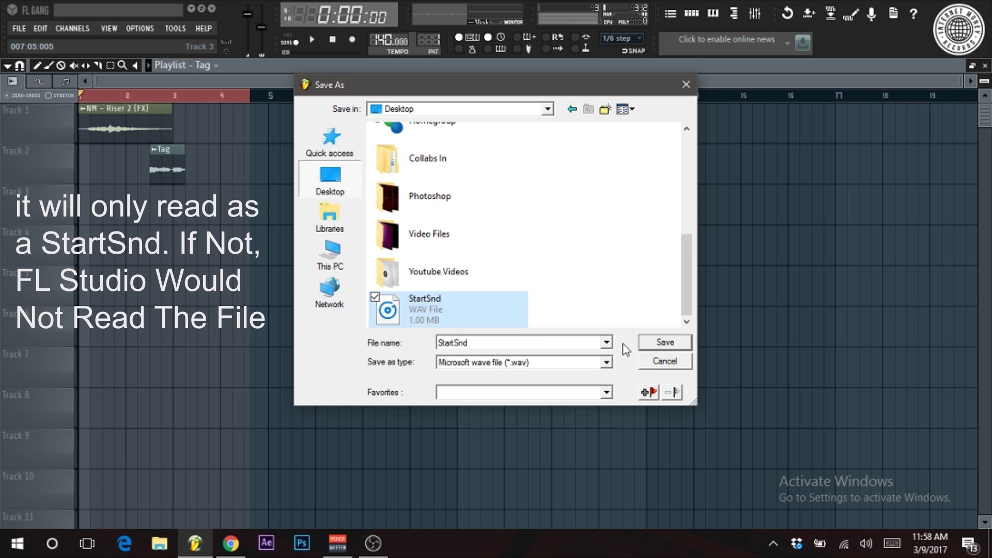
click(661, 342)
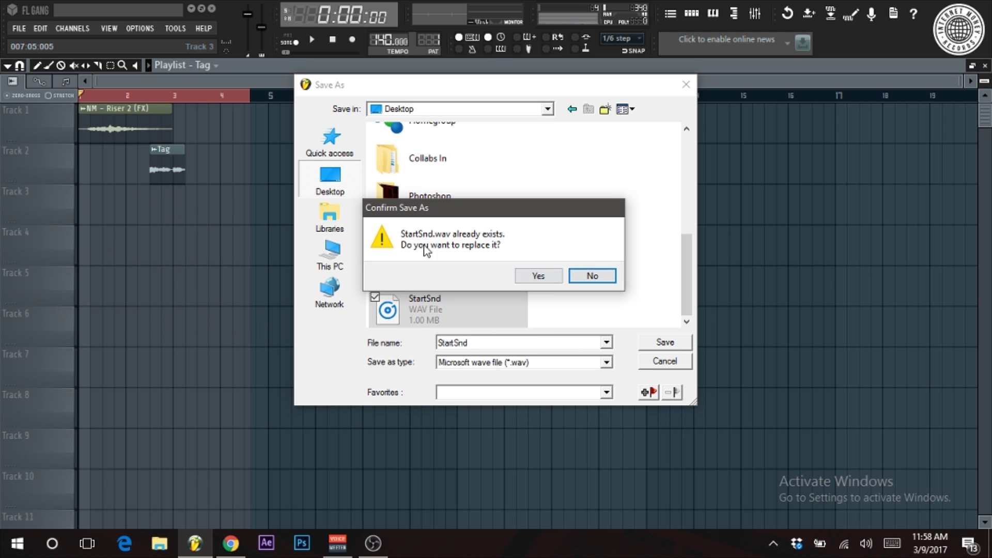
click(535, 277)
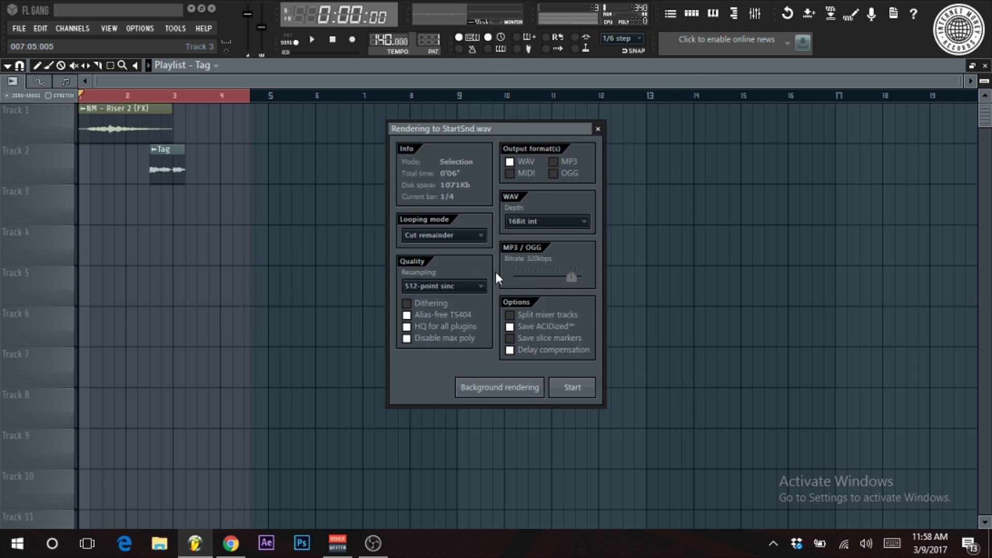
click(578, 389)
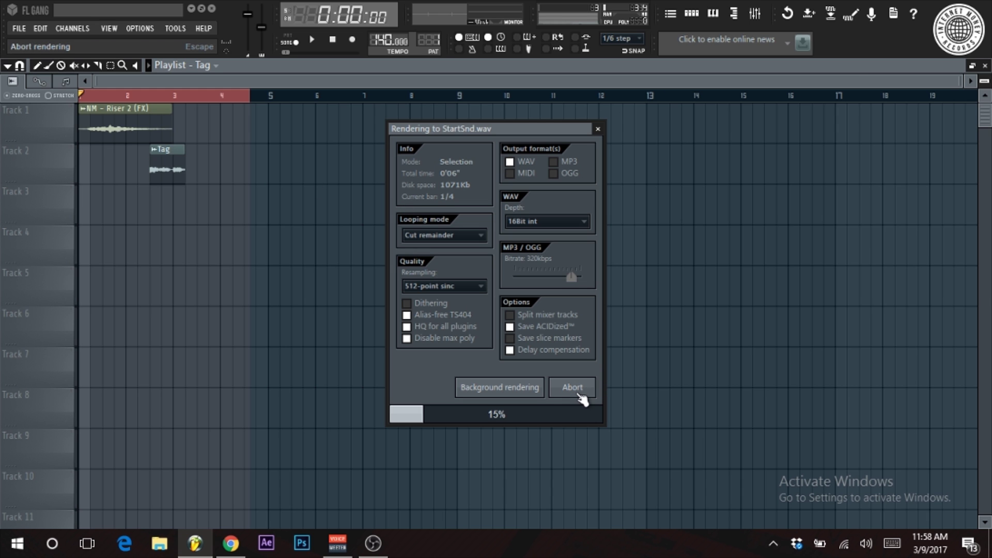
- Minimize FL Studio, launch Ease Audio Converter, and bring up the WV converter webpage
click(191, 9)
double_click(38, 223)
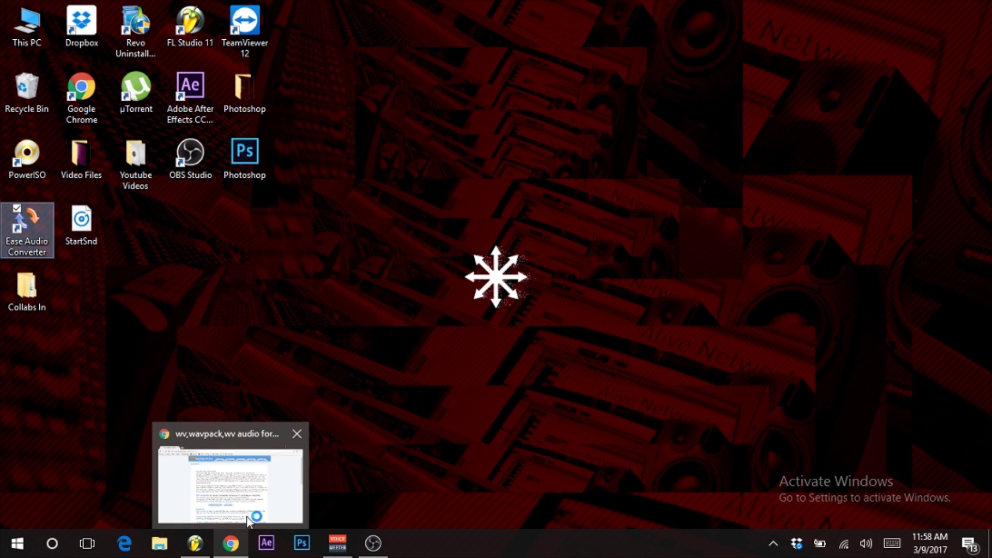
click(231, 546)
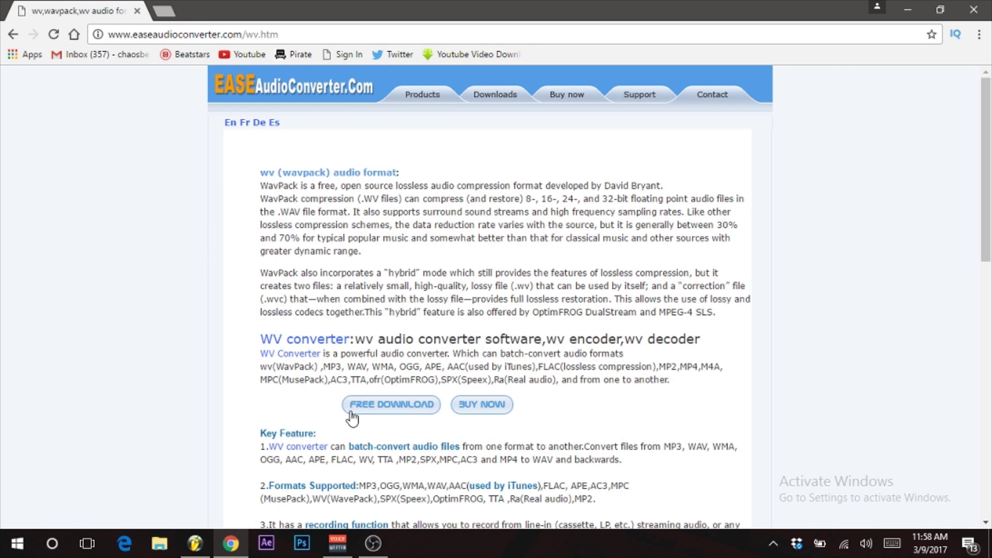
click(907, 10)
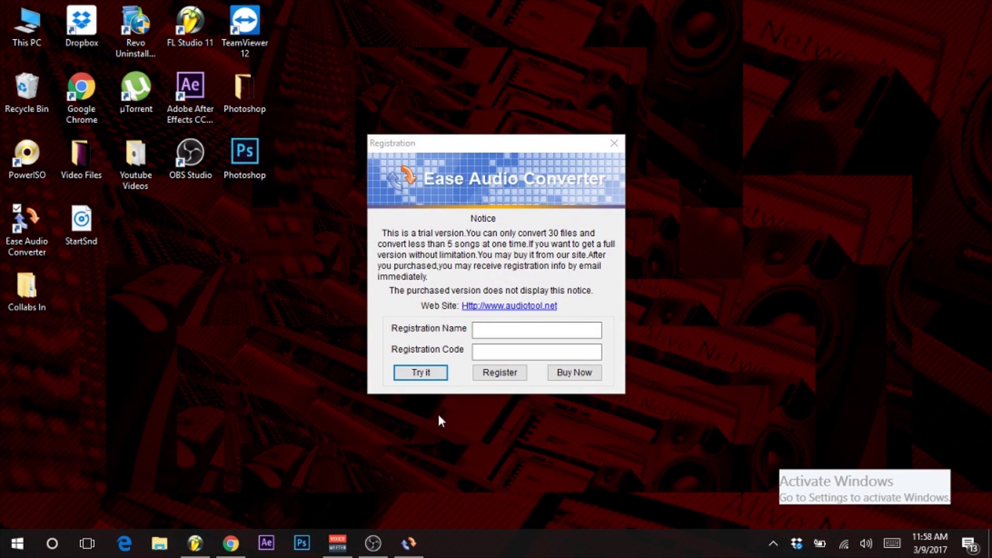
- Continue with the trial and add StartSnd.wav from the Desktop to the converter's list
click(419, 372)
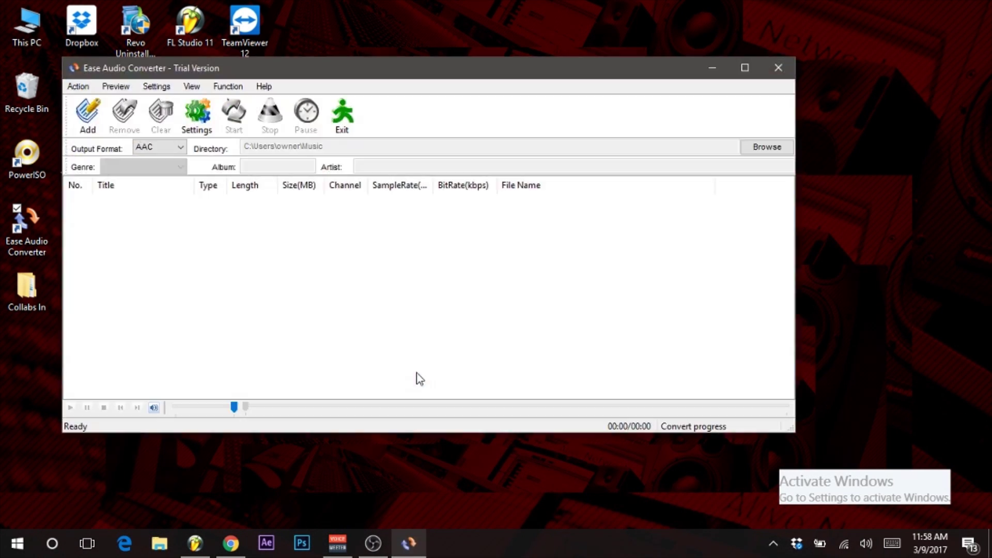
click(88, 112)
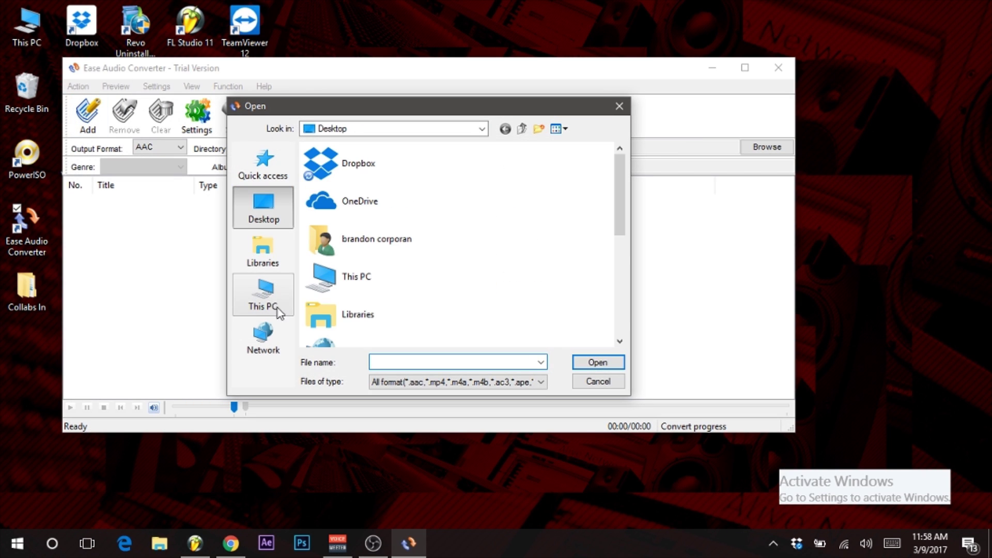
click(264, 294)
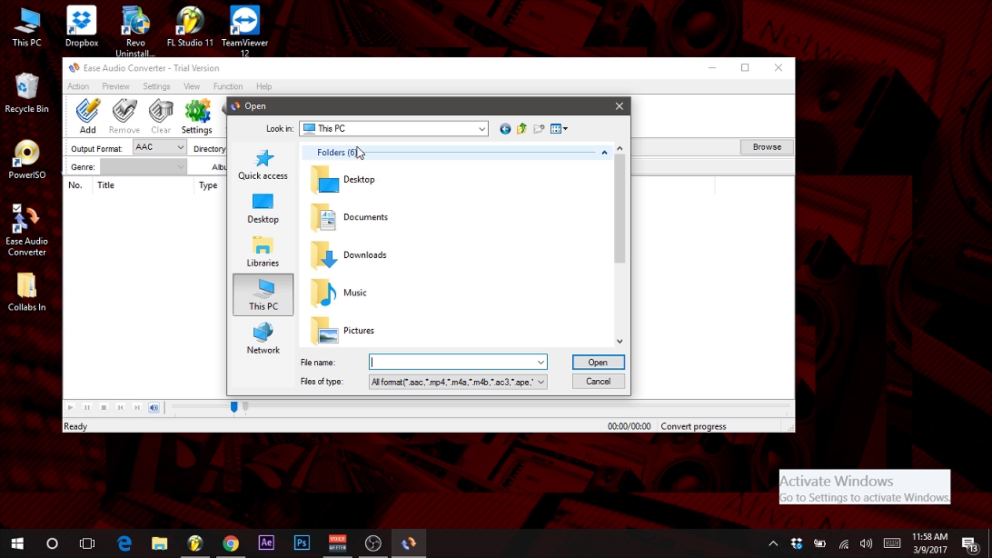
click(263, 207)
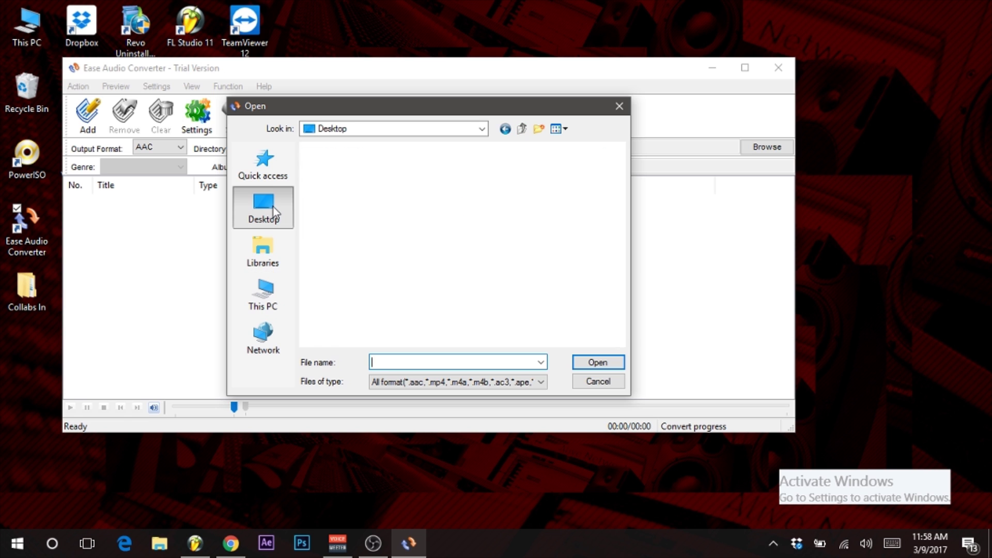
scroll(382, 253, down, 3)
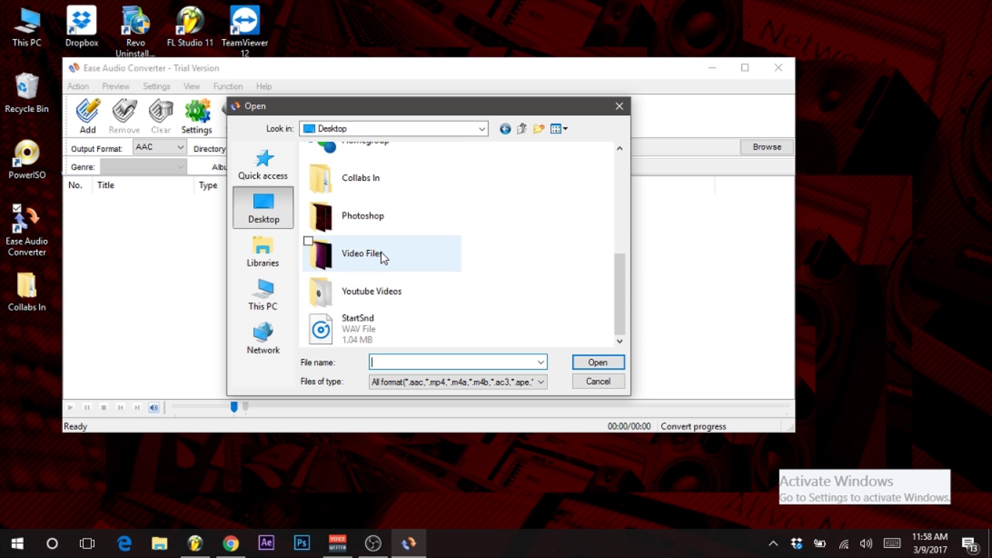
click(356, 329)
click(597, 361)
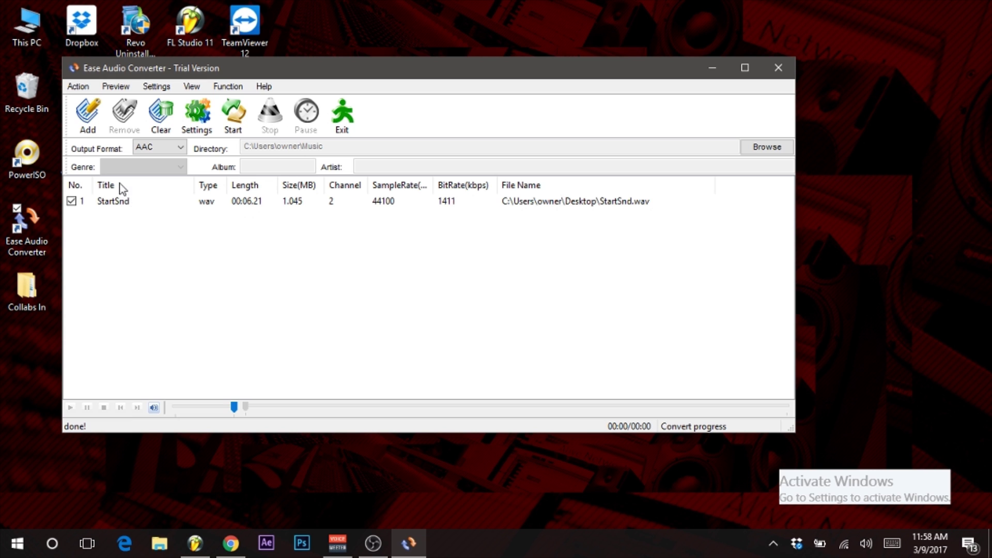
- Set the output format to WV and run the conversion of StartSnd
click(176, 148)
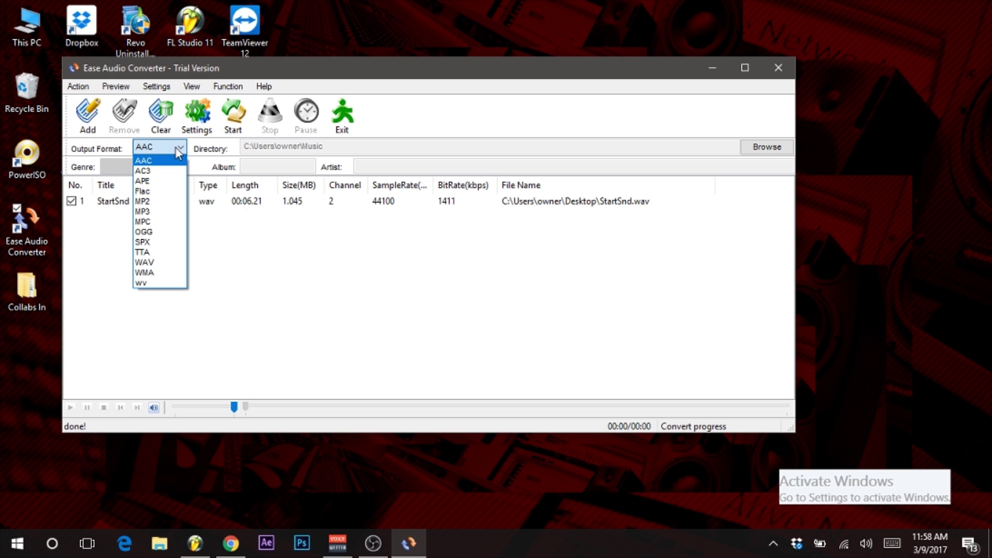
click(150, 284)
drag(272, 68, 416, 28)
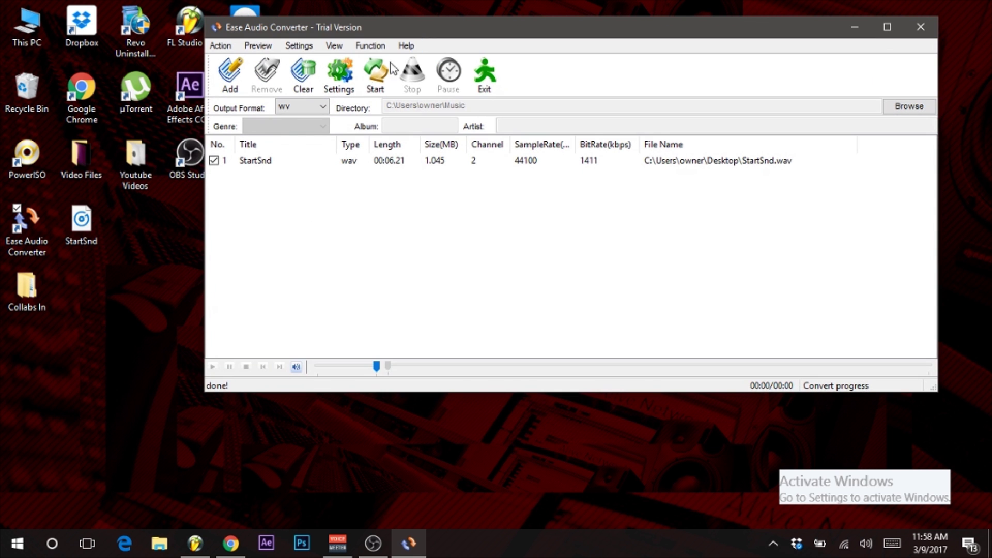
click(377, 75)
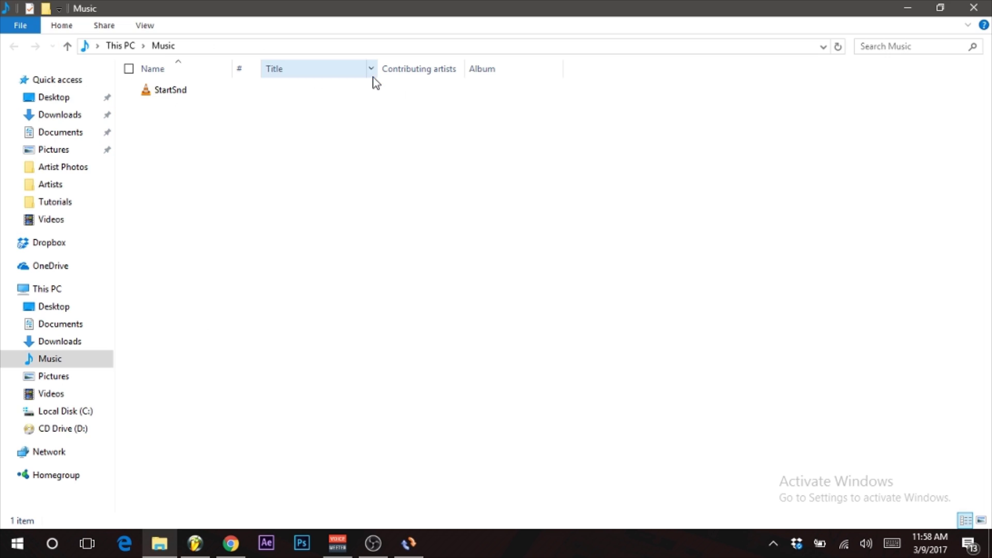
- Move the converted StartSnd file from Music onto the desktop, then browse to Local Disk (C:)
drag(537, 17, 655, 46)
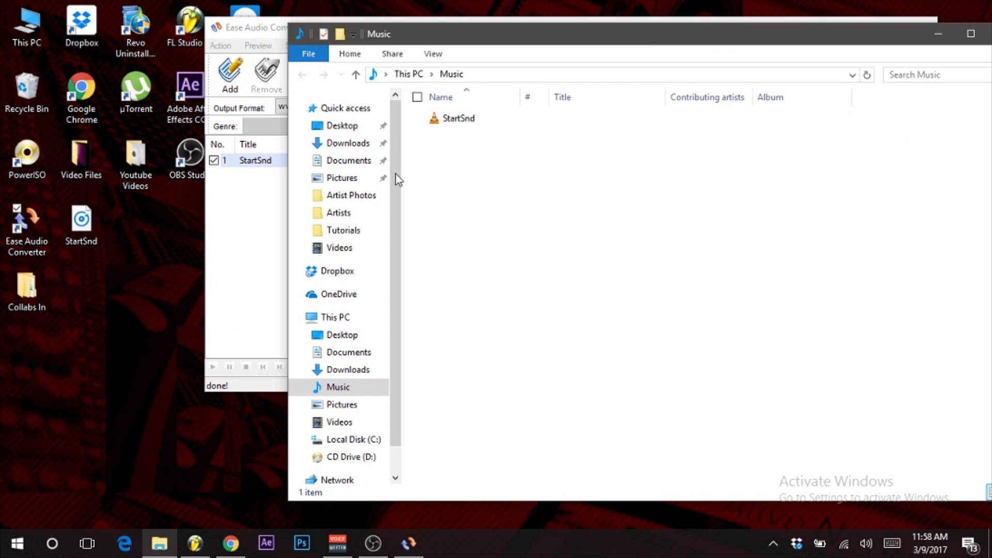
mouse_move(465, 122)
mouse_down()
mouse_move(147, 214)
mouse_move(146, 226)
mouse_up()
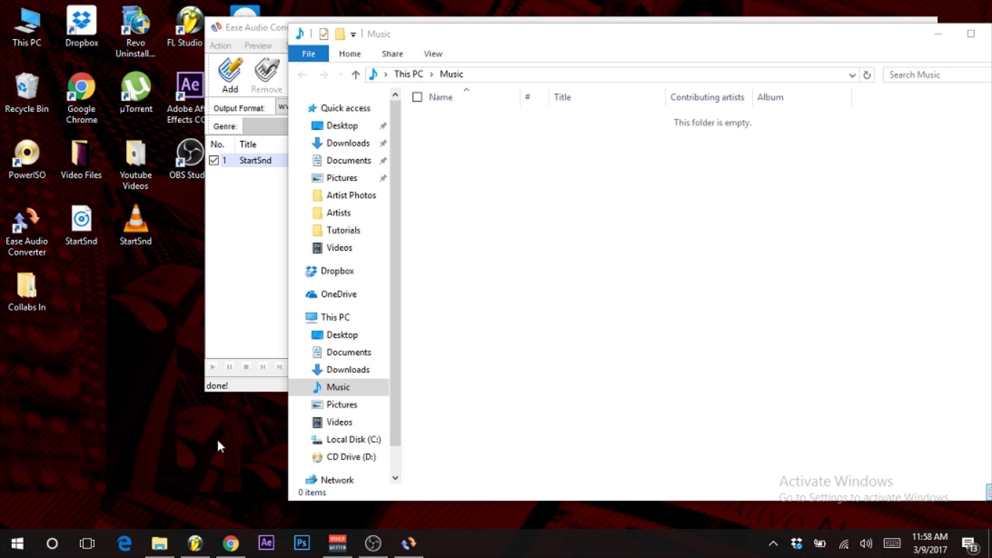
click(969, 37)
click(76, 412)
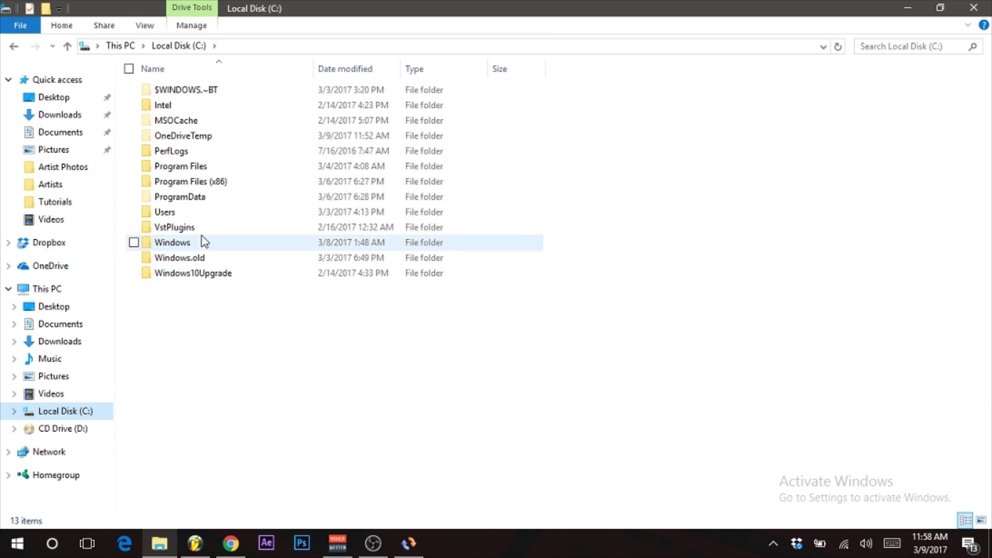
- Browse through Program Files (x86)\Image-Line\FL Studio 11\Artwork\Skins into #InternetMoney FL Skin 1366x768
double_click(181, 184)
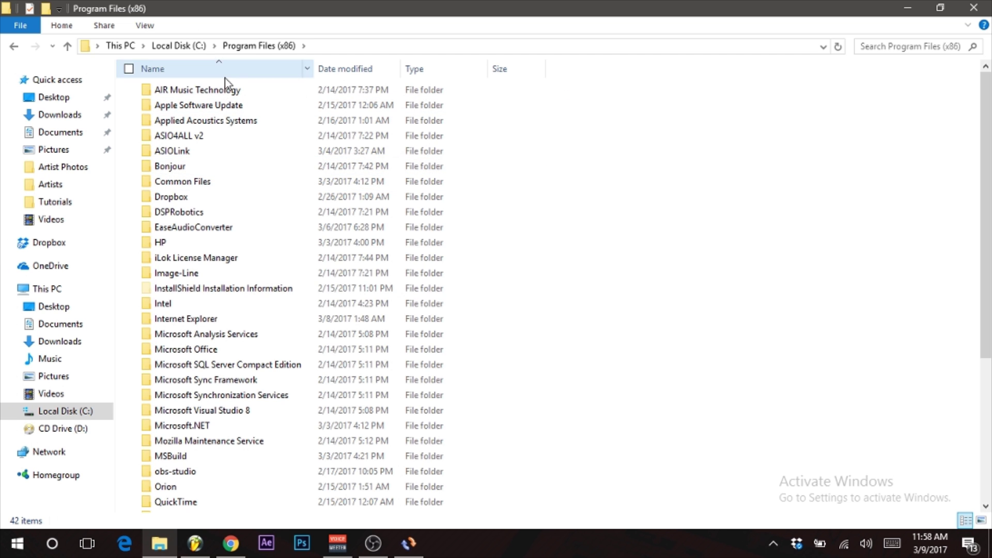
double_click(191, 277)
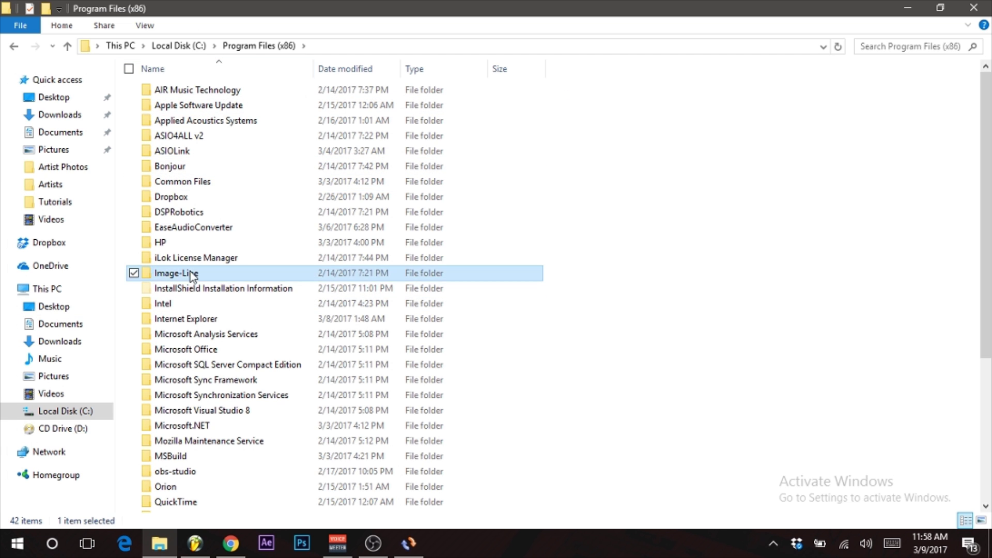
click(186, 112)
double_click(184, 108)
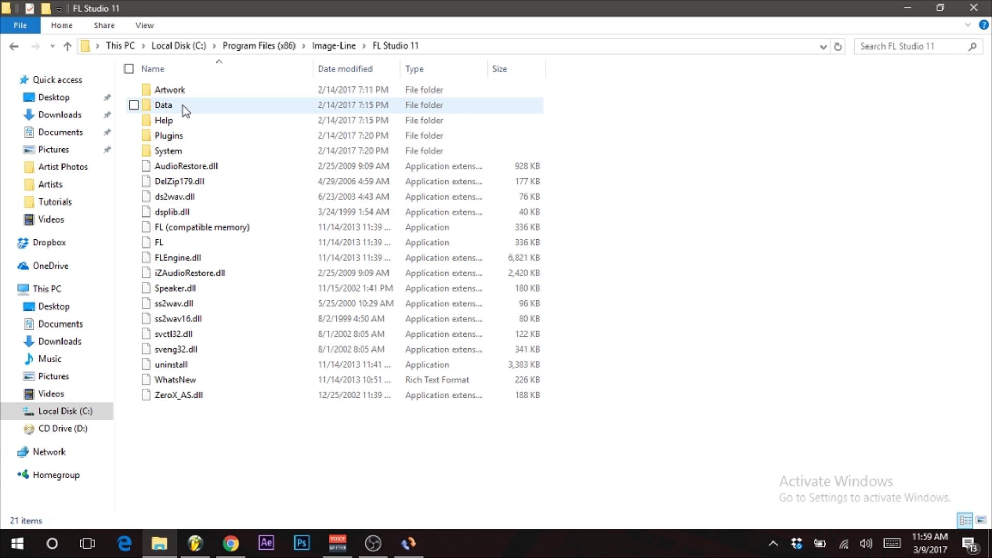
double_click(183, 106)
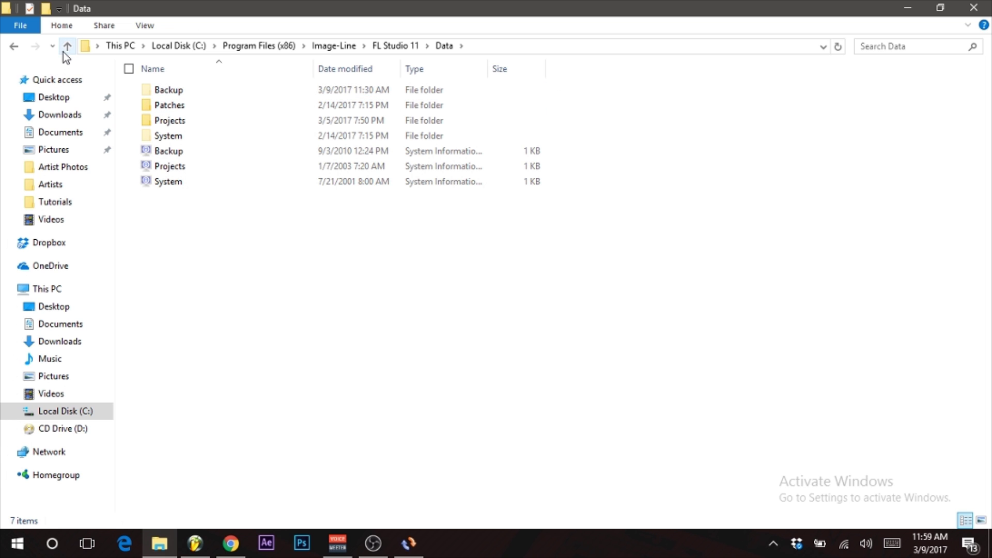
click(64, 50)
double_click(184, 95)
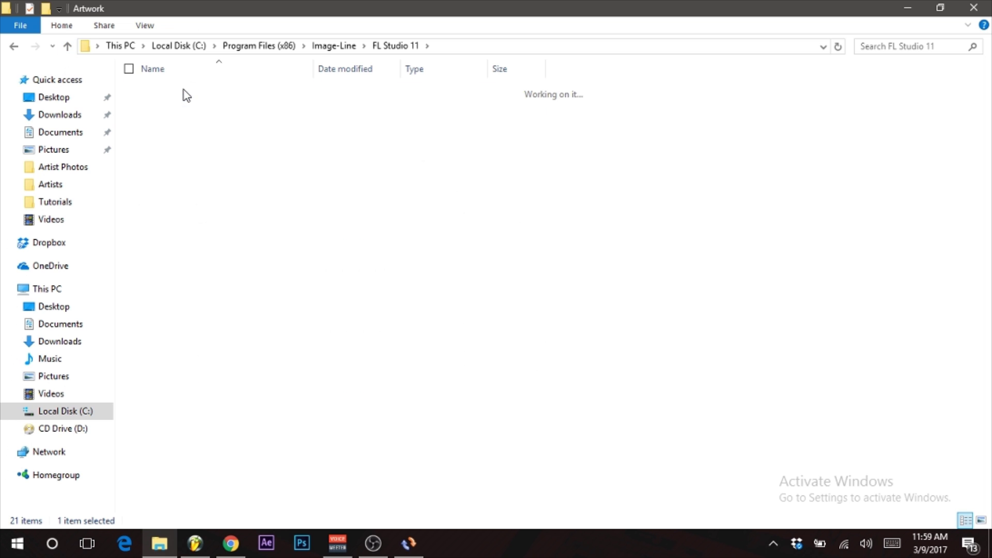
double_click(165, 169)
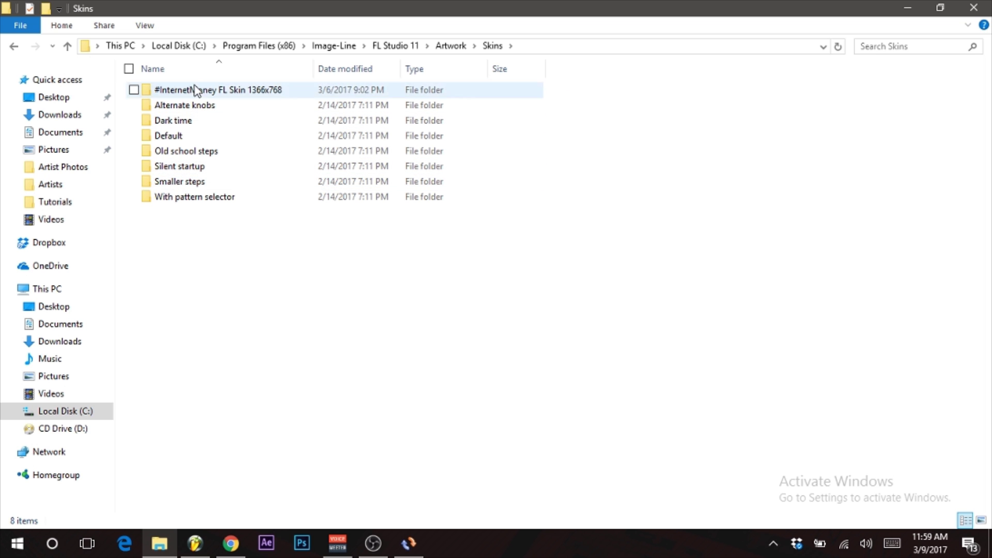
click(217, 97)
double_click(217, 96)
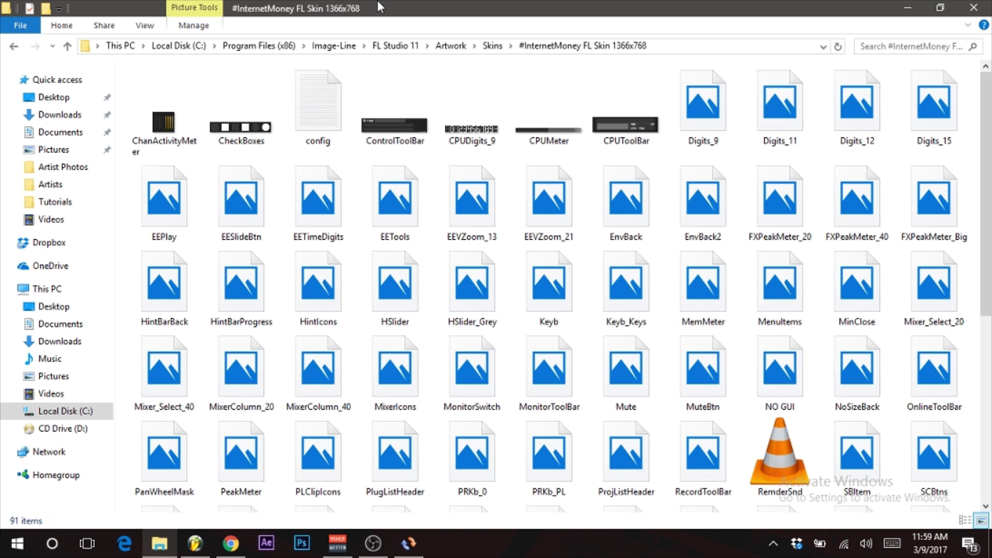
- Drop StartSnd.wv from the desktop into the skin folder, replacing the old file, then return to FL Studio
mouse_move(406, 1)
mouse_down()
mouse_move(449, 64)
mouse_move(636, 37)
mouse_up()
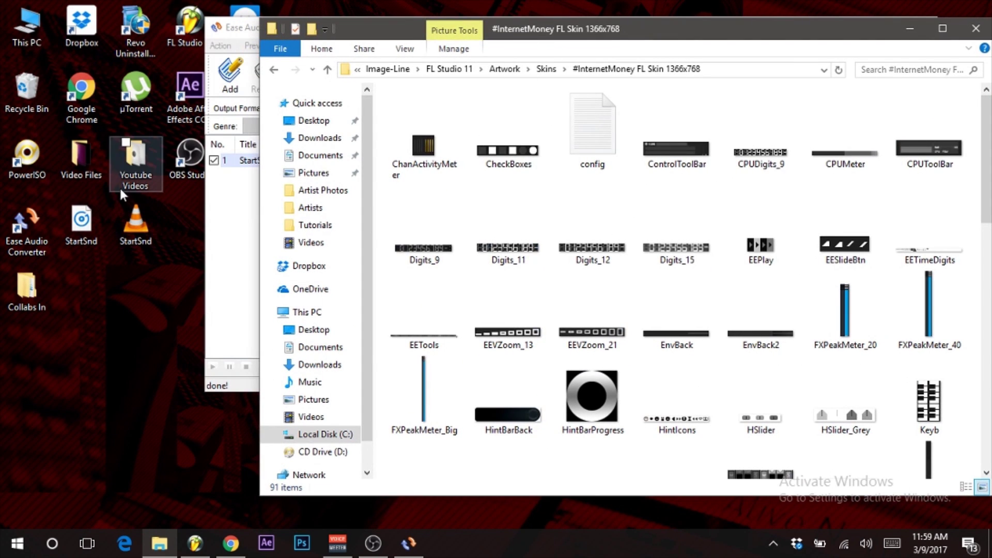
mouse_move(133, 225)
mouse_down()
mouse_move(200, 218)
mouse_move(545, 405)
mouse_up()
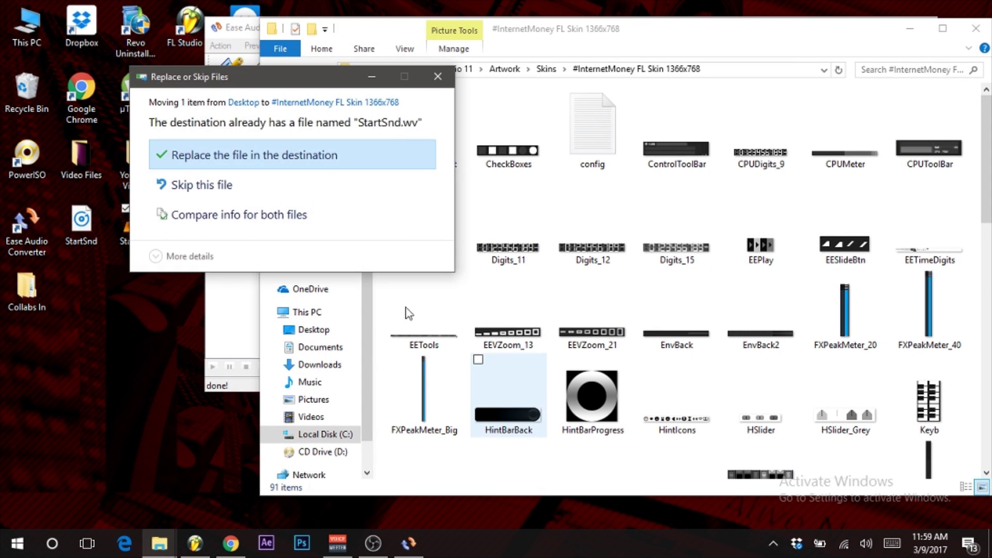
click(210, 158)
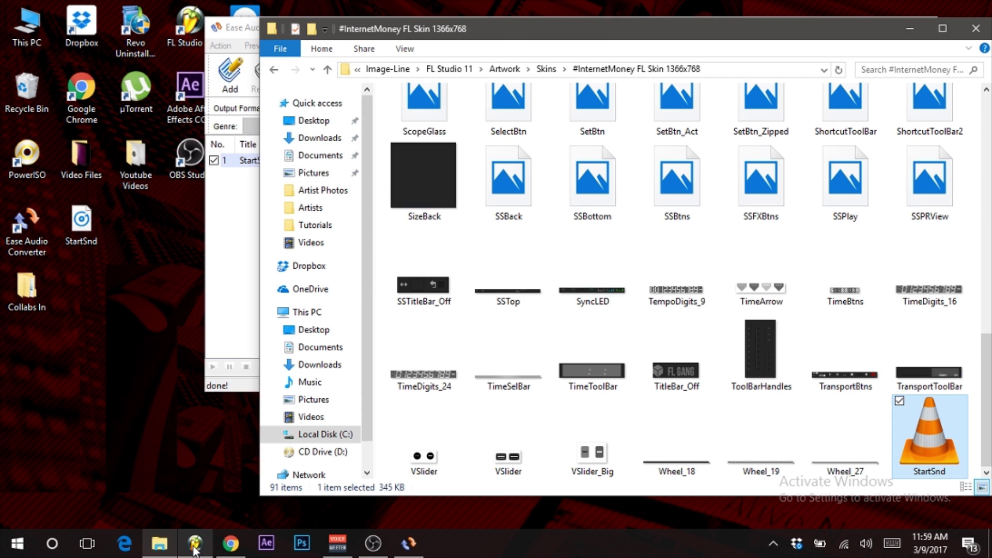
click(195, 543)
- Quit FL Studio without saving, minimize Explorer and the converter, then close the relaunched FL Studio
click(211, 9)
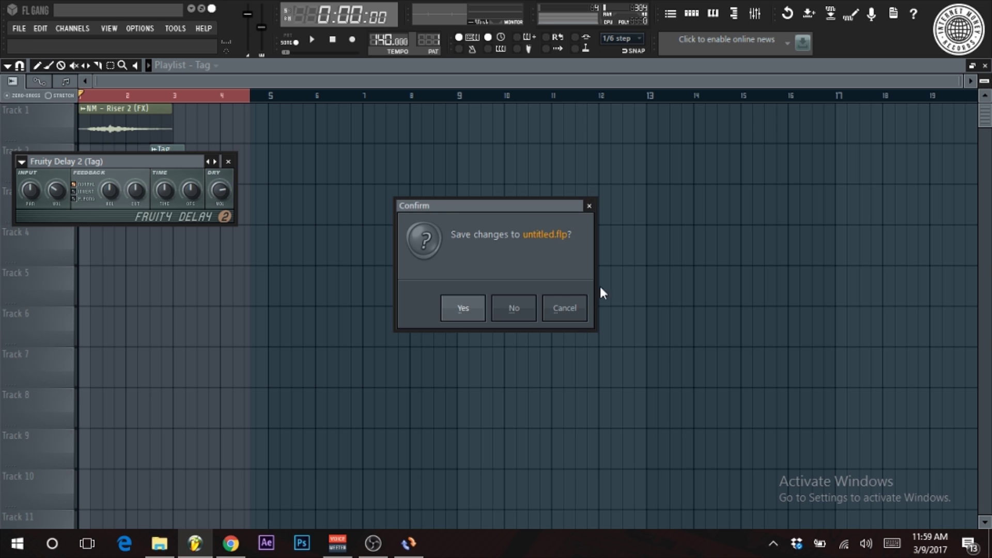
click(520, 313)
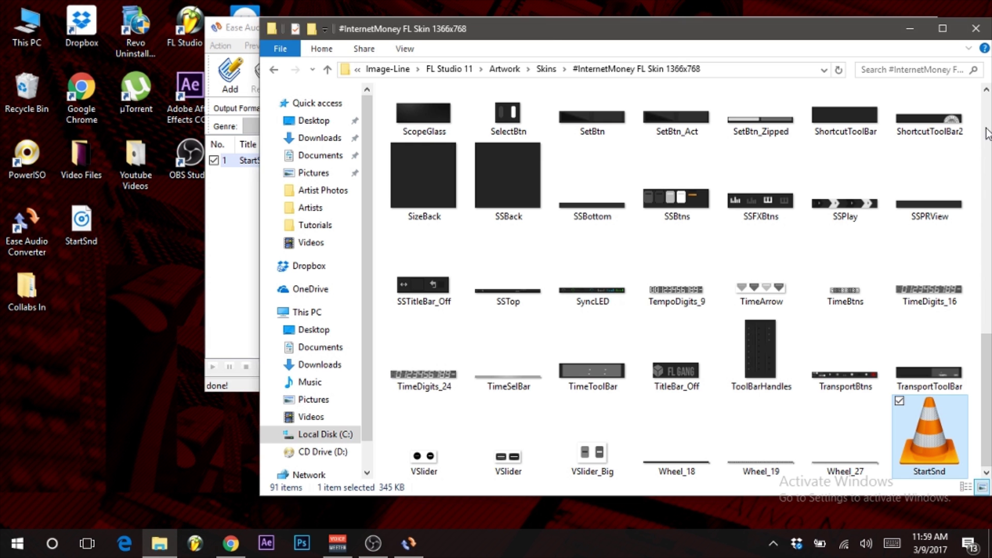
click(911, 29)
click(862, 26)
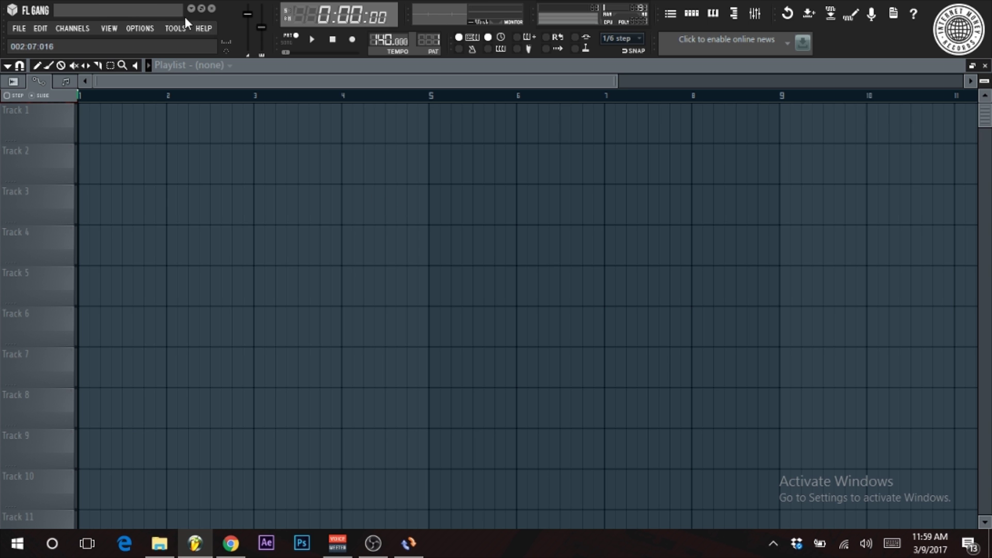
click(214, 8)
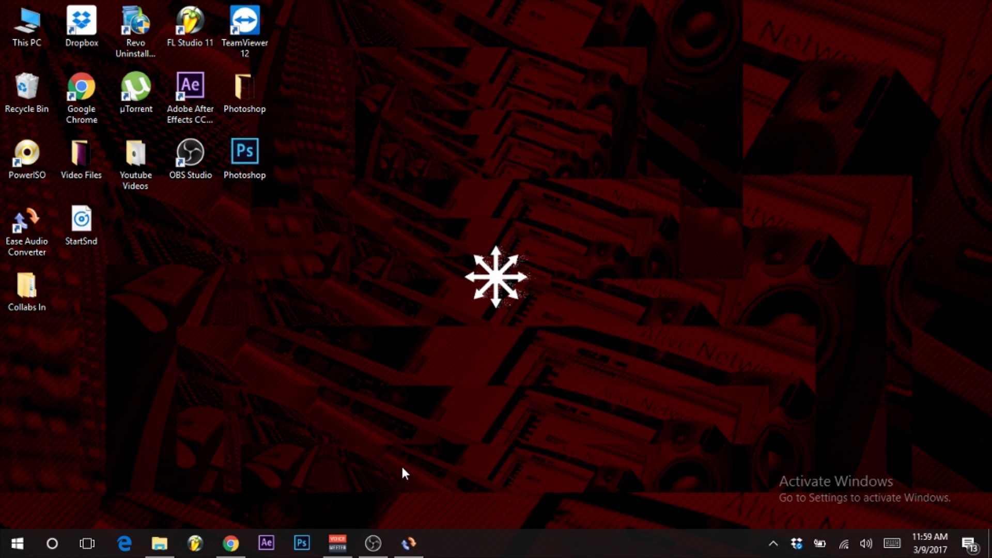
mouse_move(416, 424)
mouse_down()
mouse_move(566, 167)
mouse_move(391, 382)
mouse_up()
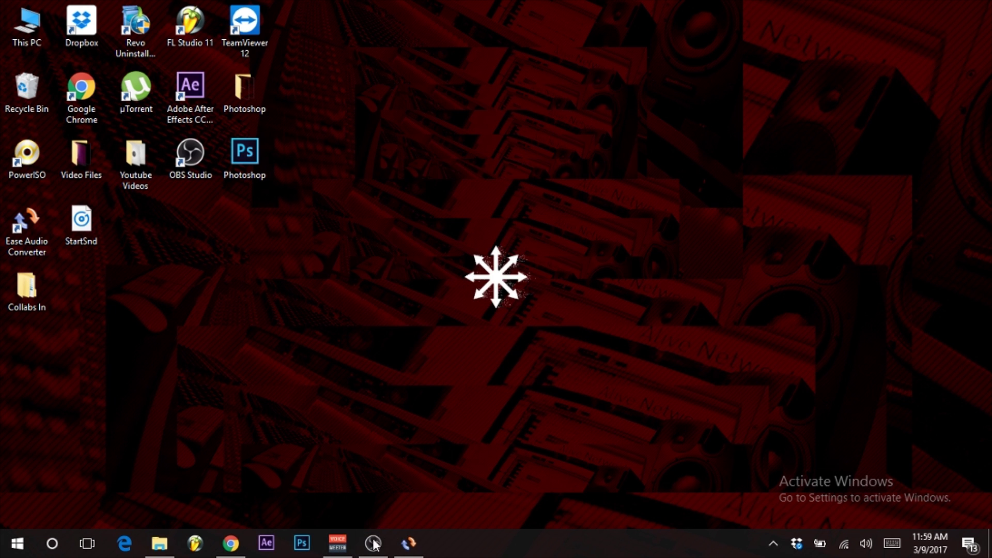